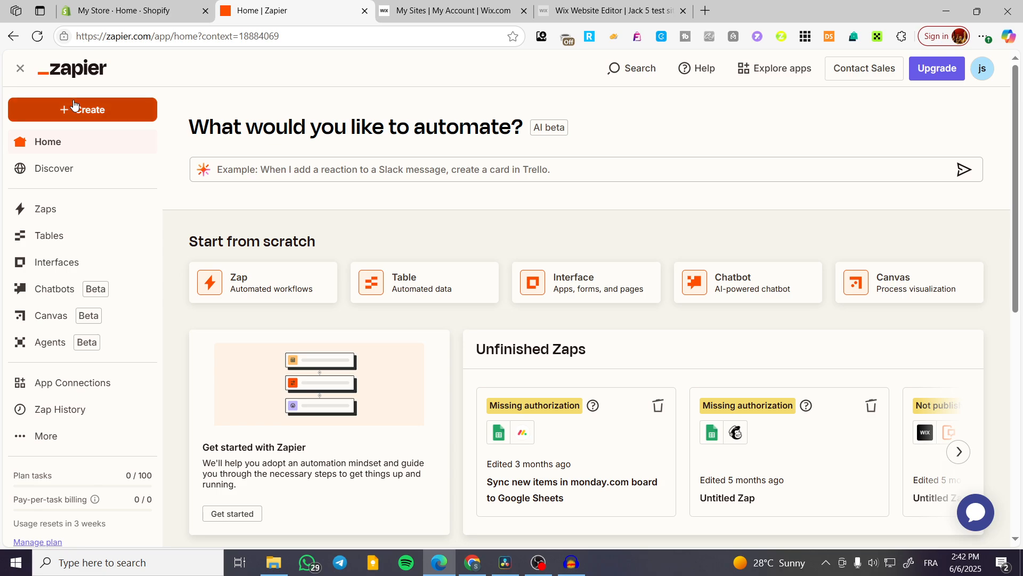
{"action": "left_click", "coordinate": [119, 5]}
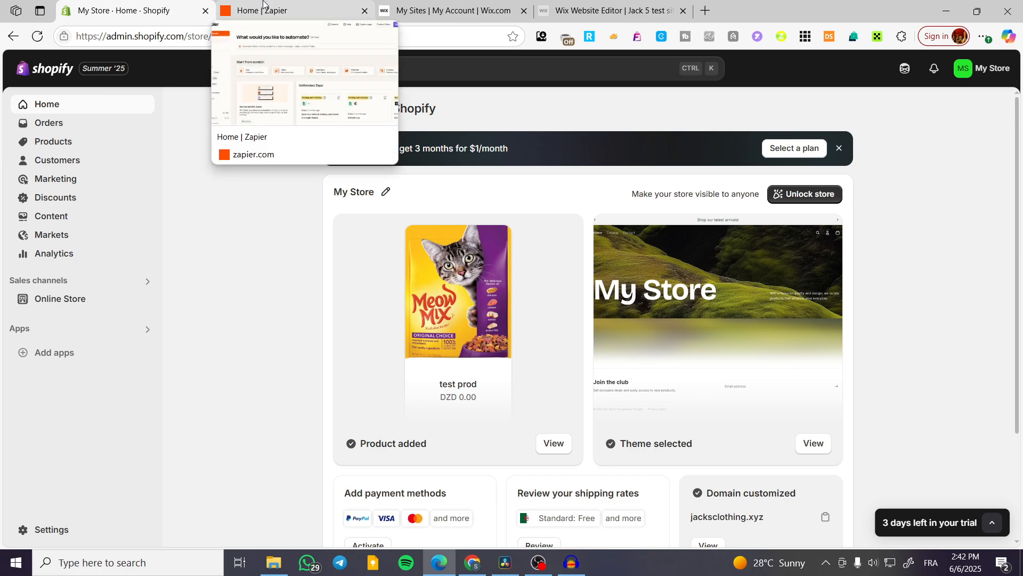
{"action": "left_click", "coordinate": [263, 5]}
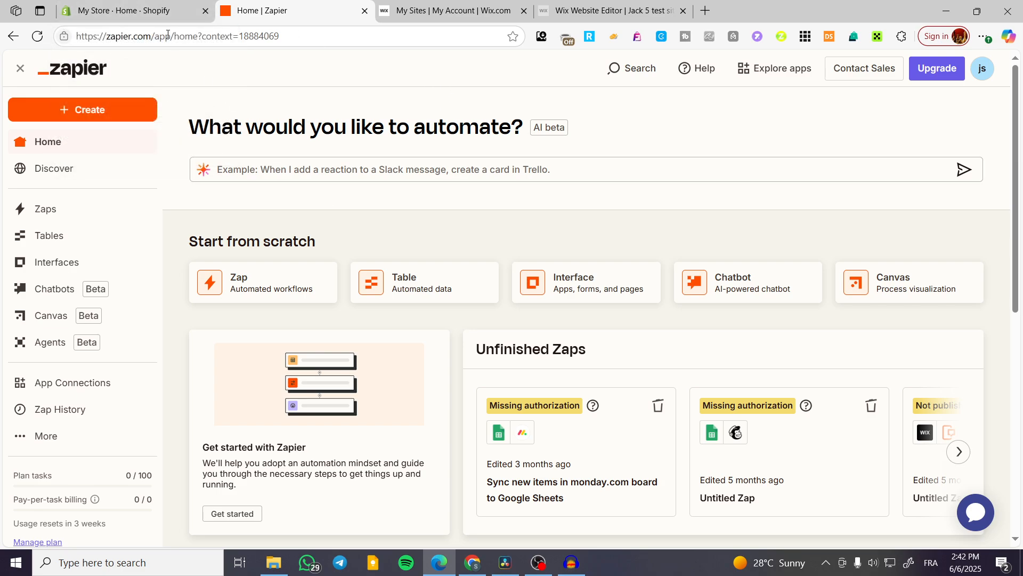
{"action": "left_click", "coordinate": [143, 10]}
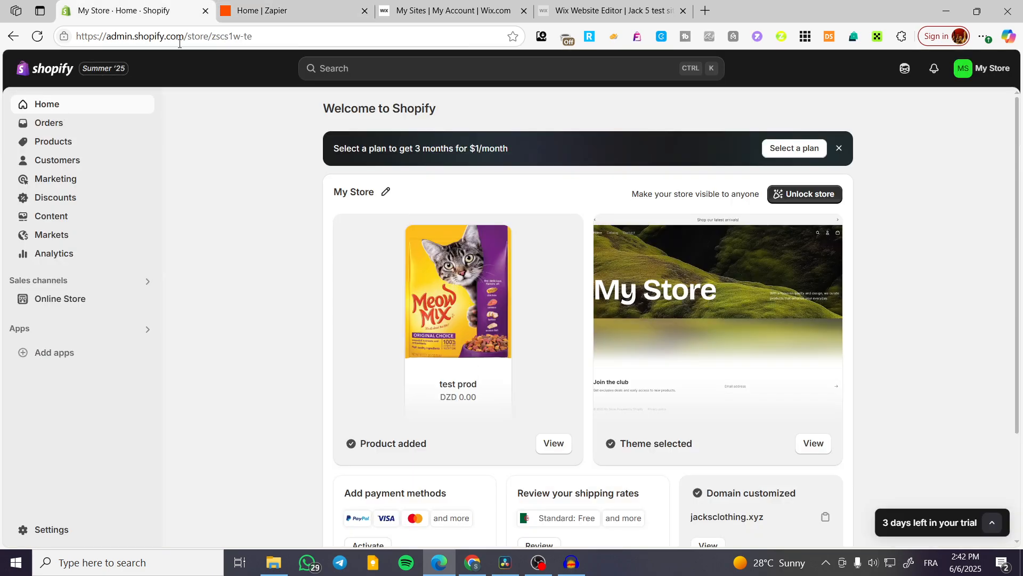
{"action": "left_click", "coordinate": [269, 3]}
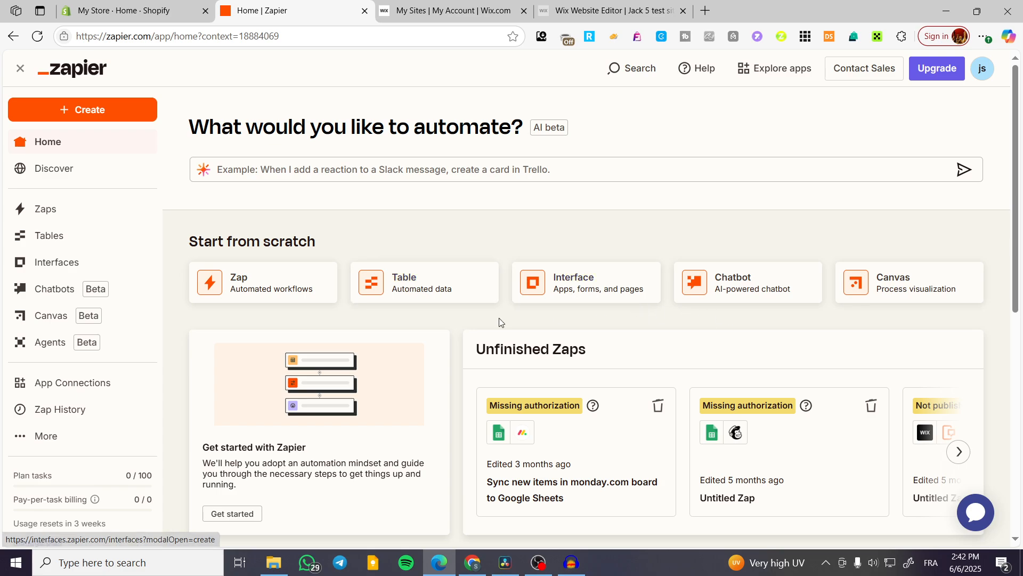
- Create a new Zap from scratch and choose Shopify as its trigger app
{"action": "left_click", "coordinate": [265, 290]}
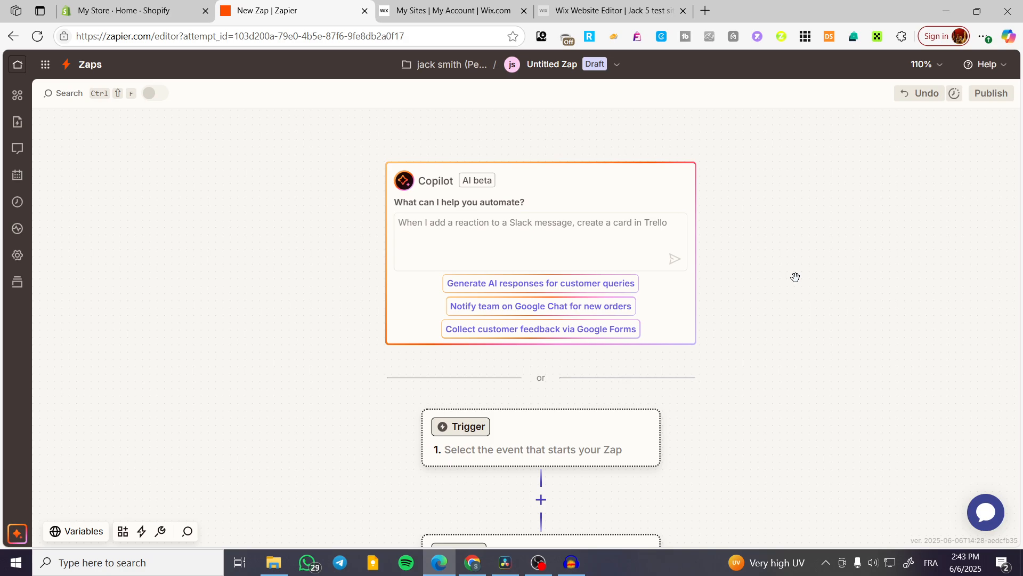
{"action": "scroll", "coordinate": [728, 314], "scroll_direction": "down", "scroll_amount": 1}
{"action": "scroll", "coordinate": [521, 337], "scroll_direction": "down", "scroll_amount": 1}
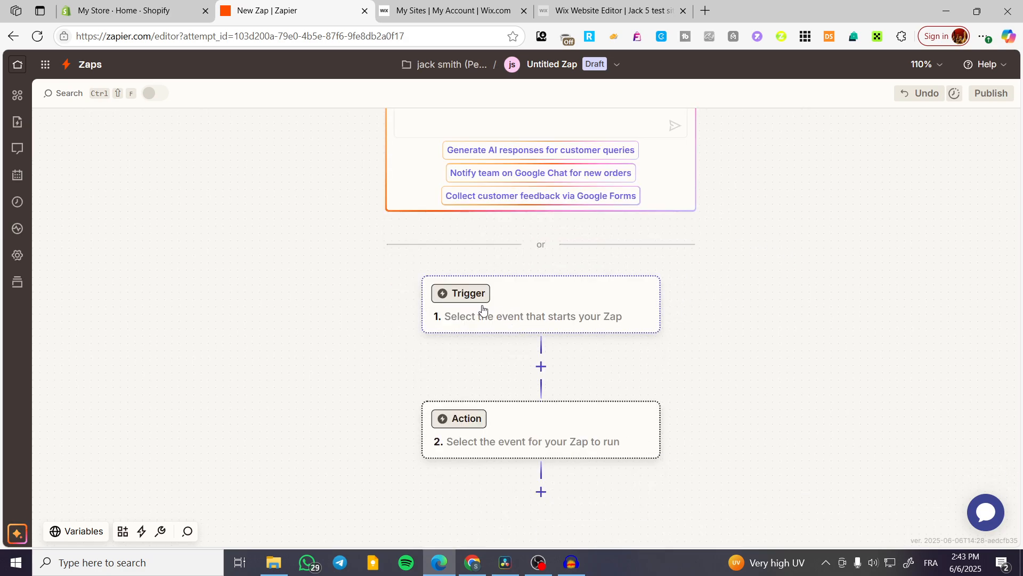
{"action": "left_click", "coordinate": [528, 300]}
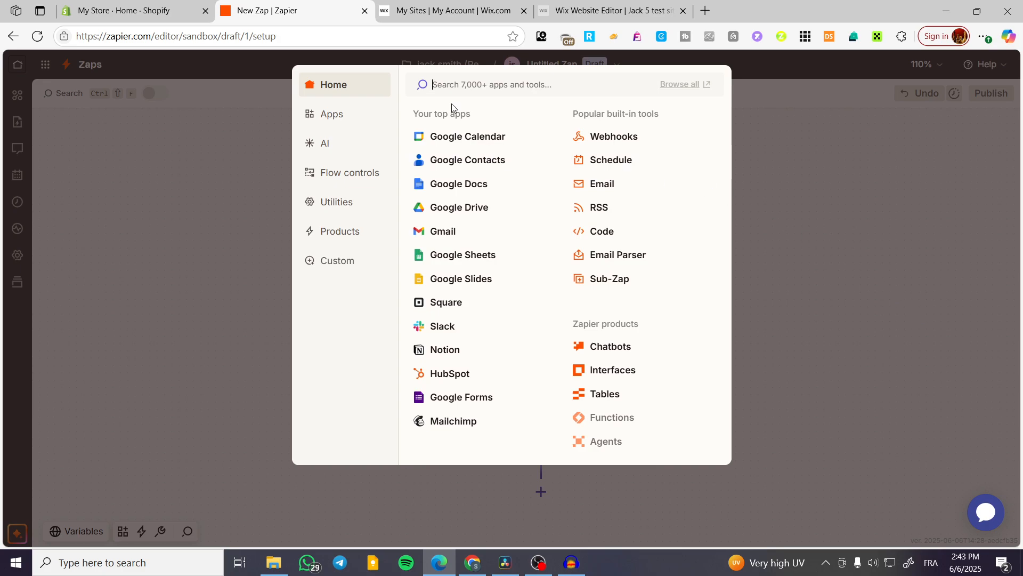
{"action": "left_click", "coordinate": [364, 117]}
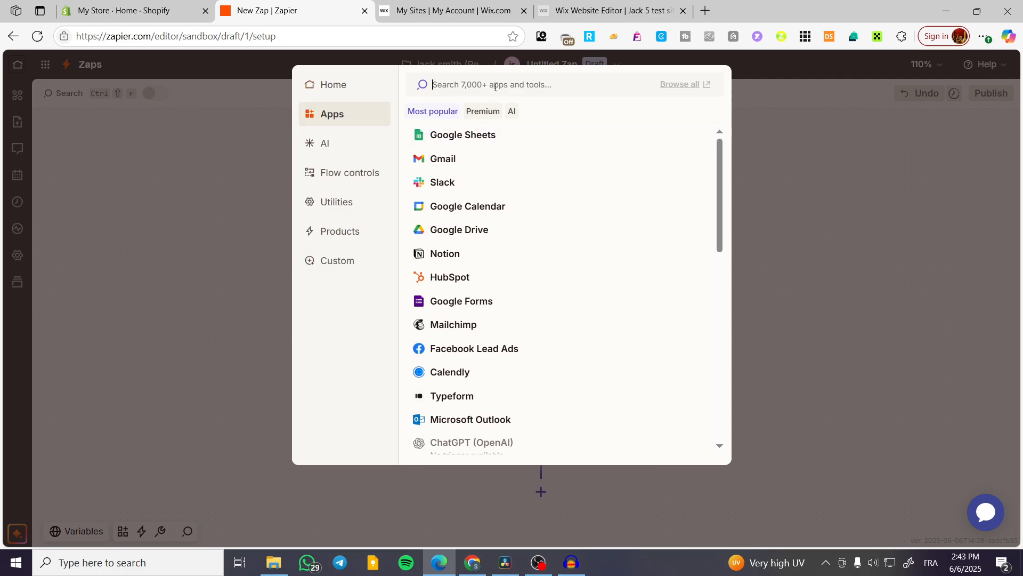
{"action": "type", "text": "shopify"}
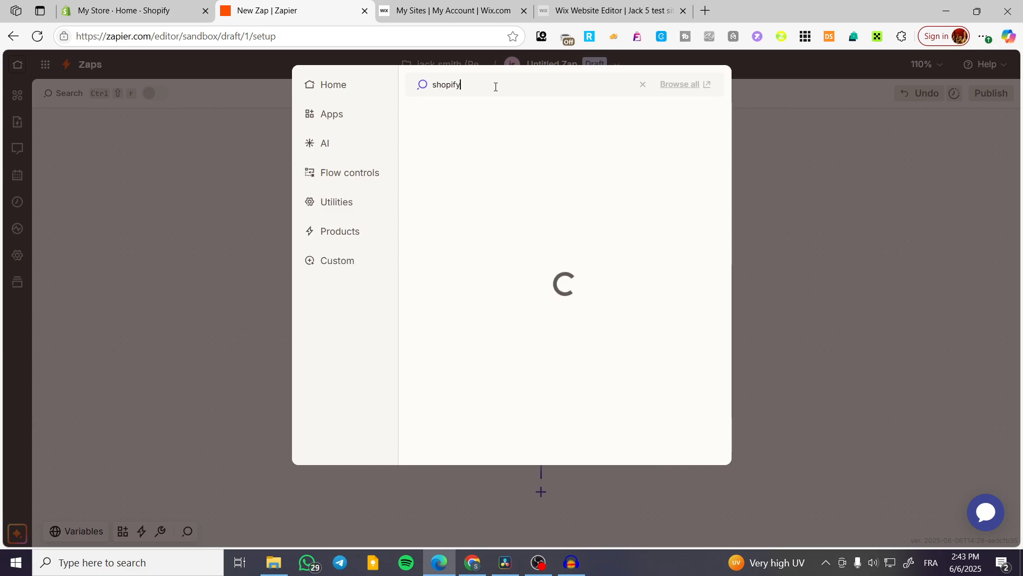
{"action": "left_click", "coordinate": [478, 118]}
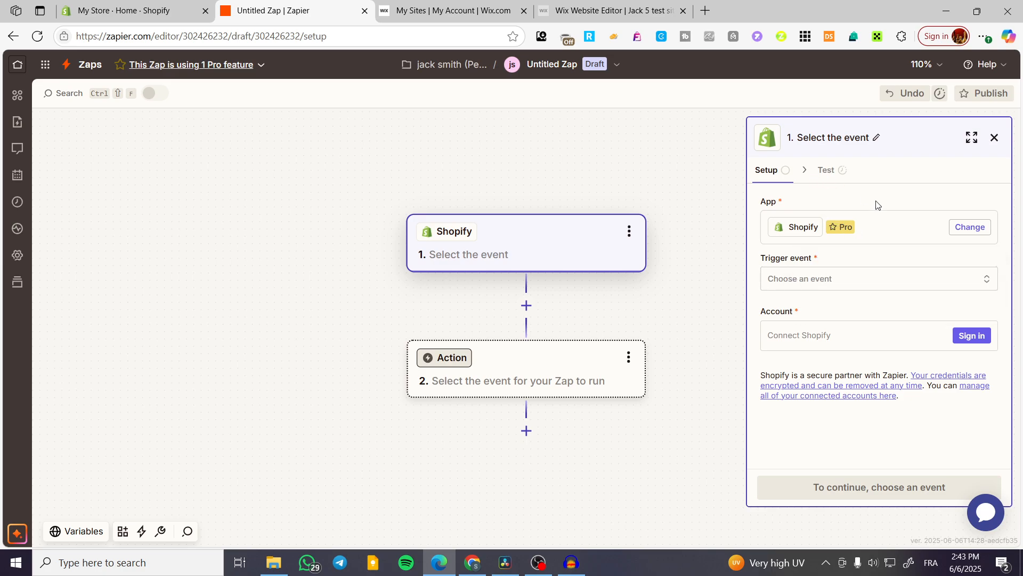
- Start connecting a Shopify account to the trigger and copy the store handle from the Shopify admin page's web address
{"action": "left_click", "coordinate": [981, 336]}
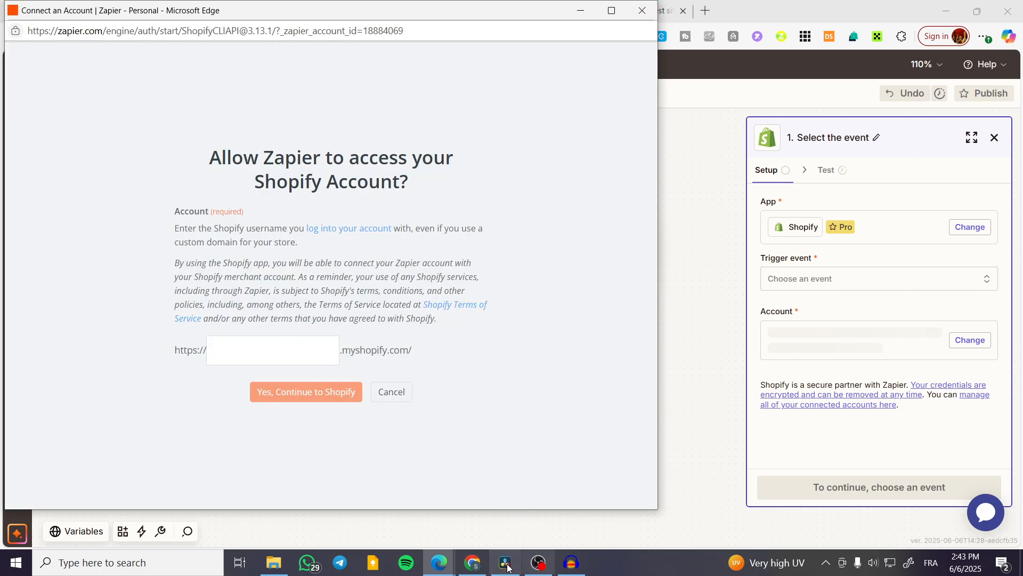
{"action": "mouse_move", "coordinate": [440, 564]}
{"action": "left_click", "coordinate": [389, 498]}
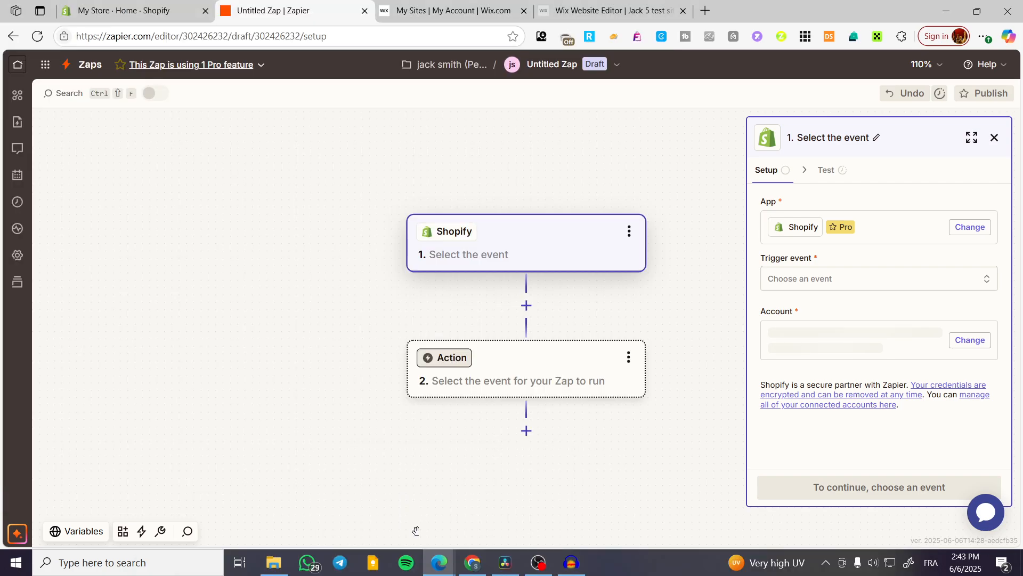
{"action": "left_click", "coordinate": [155, 6]}
{"action": "left_click_drag", "start_coordinate": [242, 37], "coordinate": [225, 38]}
{"action": "key", "text": "ctrl+c"}
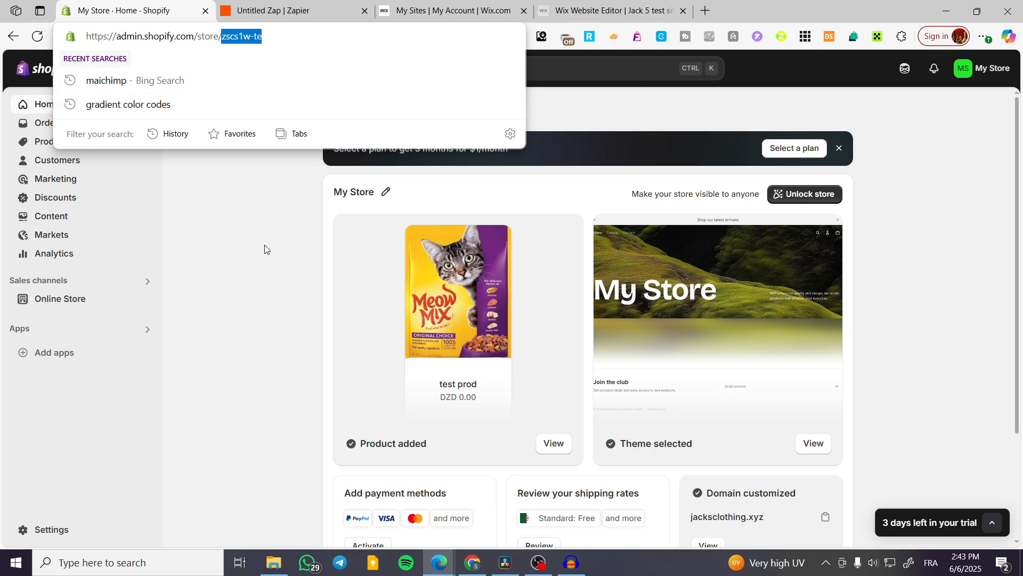
{"action": "left_click", "coordinate": [263, 247]}
- Enter the copied store handle in the Shopify authorization window, approve Zapier's access to the store, and return to the Zap editor
{"action": "mouse_move", "coordinate": [440, 564]}
{"action": "left_click", "coordinate": [510, 492]}
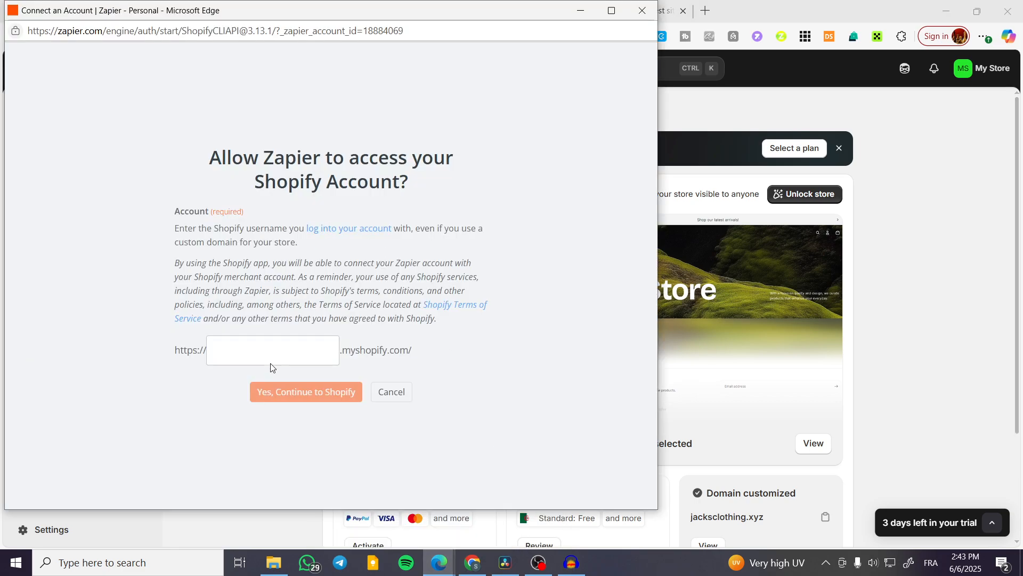
{"action": "key", "text": "ctrl+v"}
{"action": "left_click", "coordinate": [326, 399]}
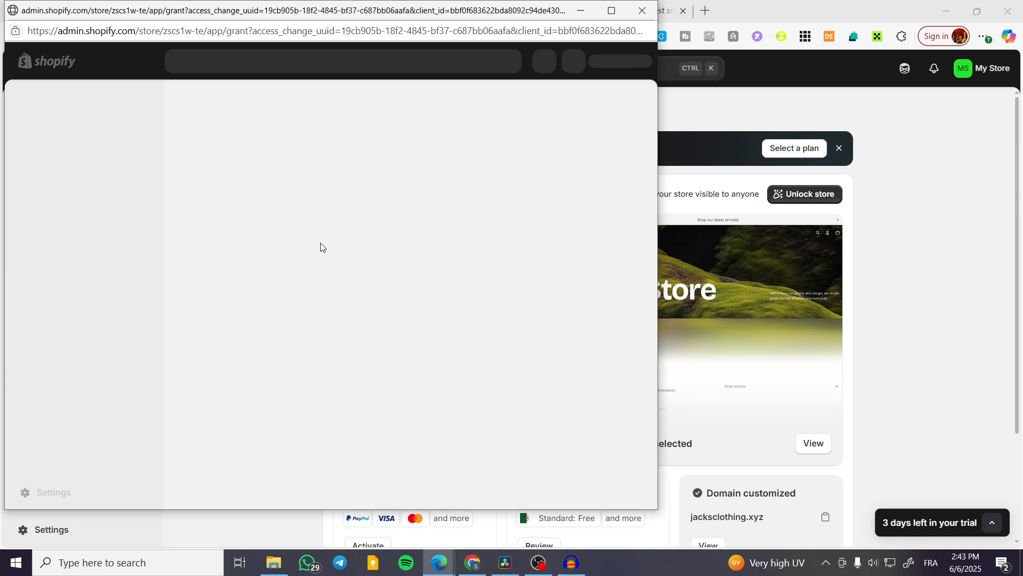
{"action": "left_click", "coordinate": [597, 356]}
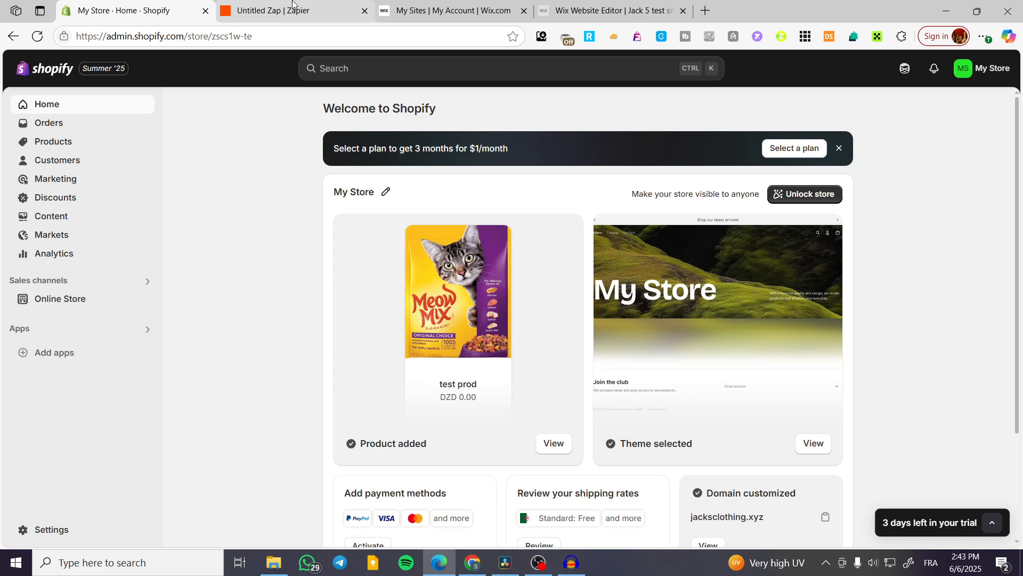
{"action": "left_click", "coordinate": [292, 5]}
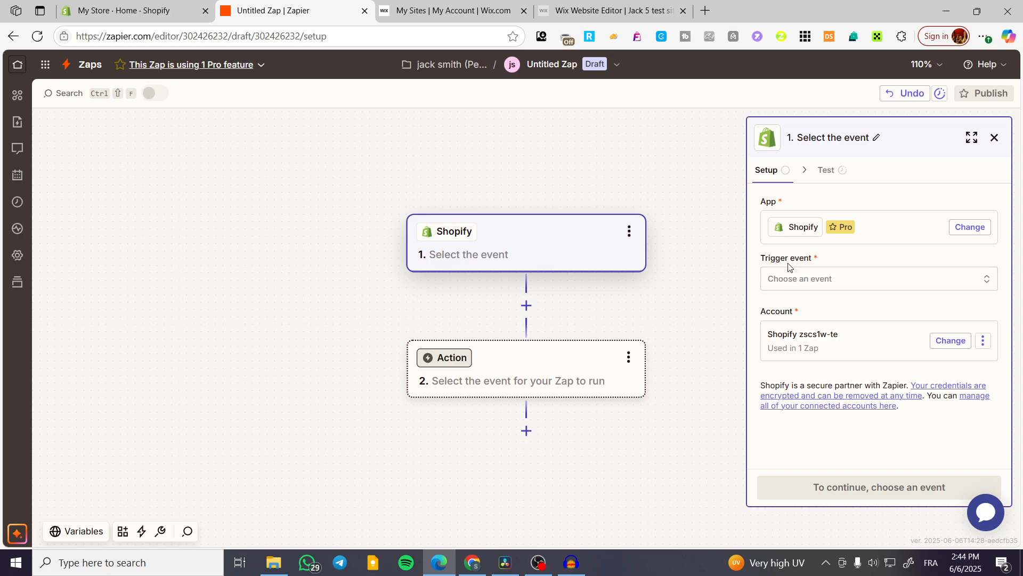
- Set the Shopify trigger event to New Customer and continue to the trigger test
{"action": "left_click", "coordinate": [858, 281]}
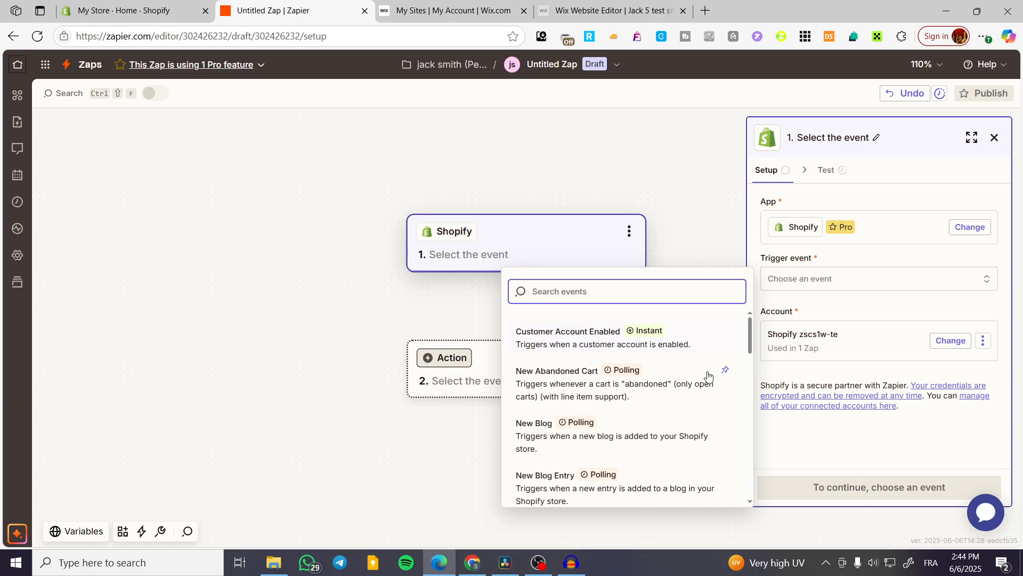
{"action": "scroll", "coordinate": [687, 395], "scroll_direction": "down", "scroll_amount": 2}
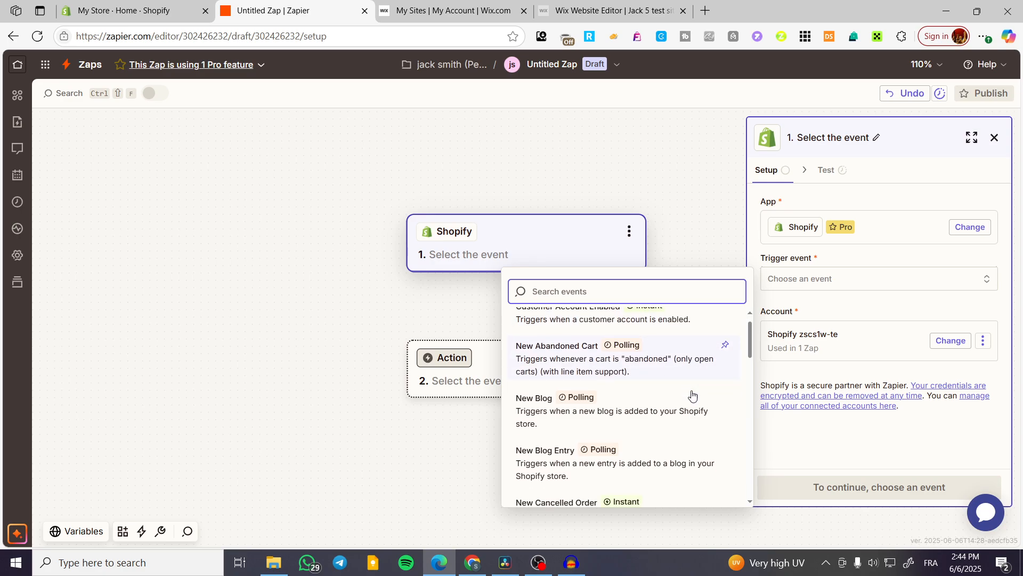
{"action": "scroll", "coordinate": [670, 372], "scroll_direction": "down", "scroll_amount": 2}
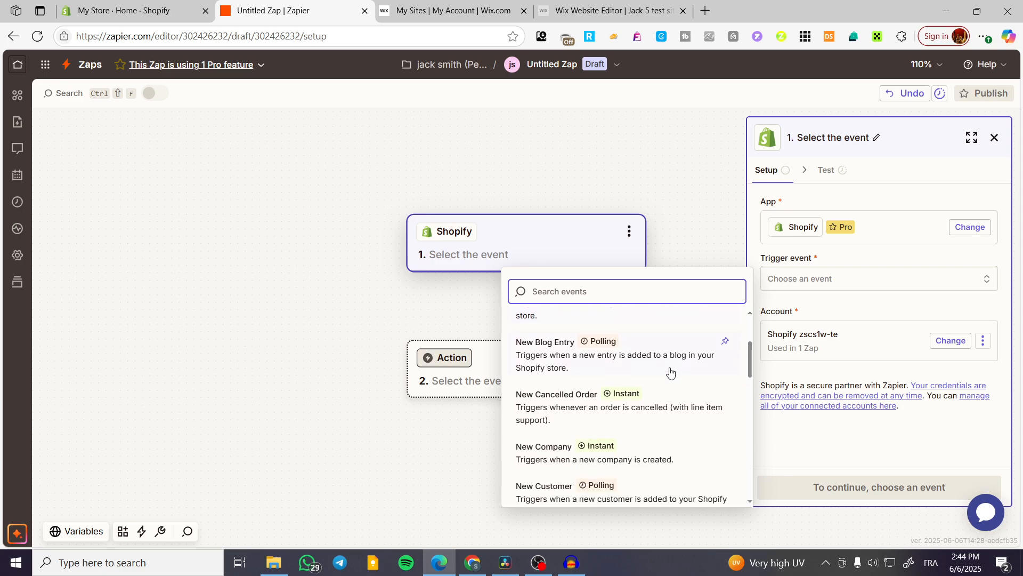
{"action": "scroll", "coordinate": [671, 372], "scroll_direction": "down", "scroll_amount": 5}
{"action": "scroll", "coordinate": [673, 405], "scroll_direction": "up", "scroll_amount": 3}
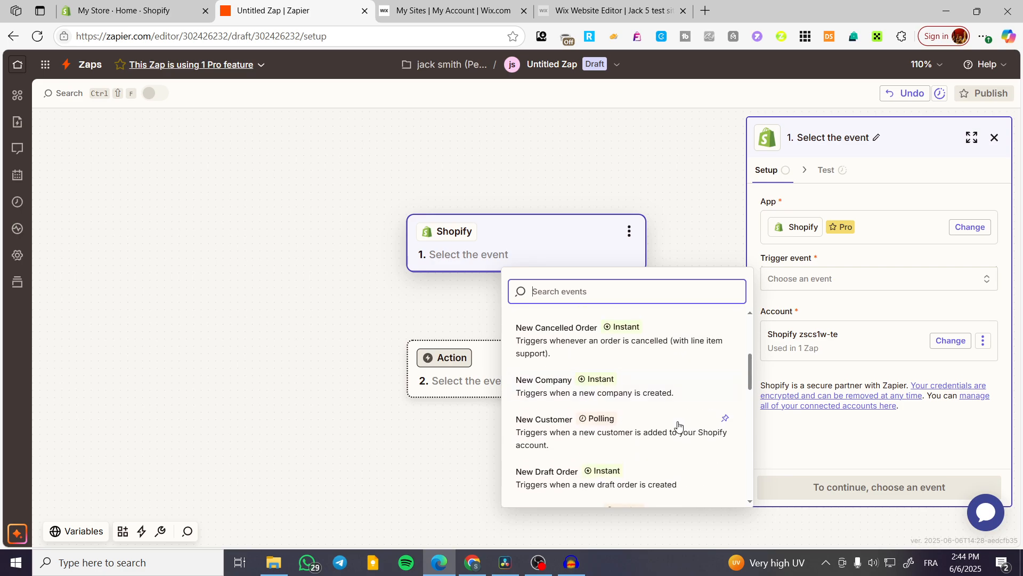
{"action": "left_click", "coordinate": [671, 432]}
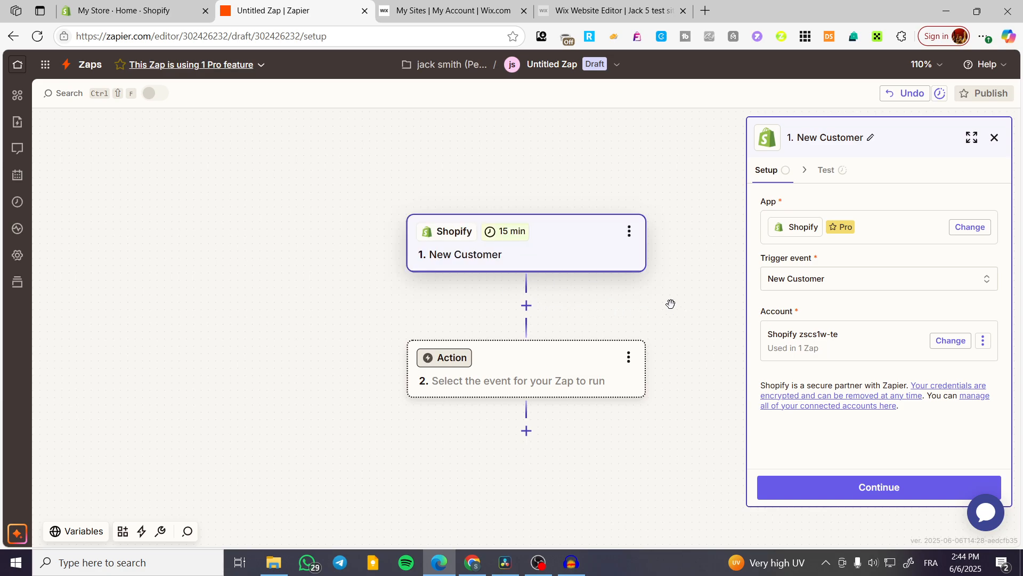
{"action": "left_click", "coordinate": [878, 486]}
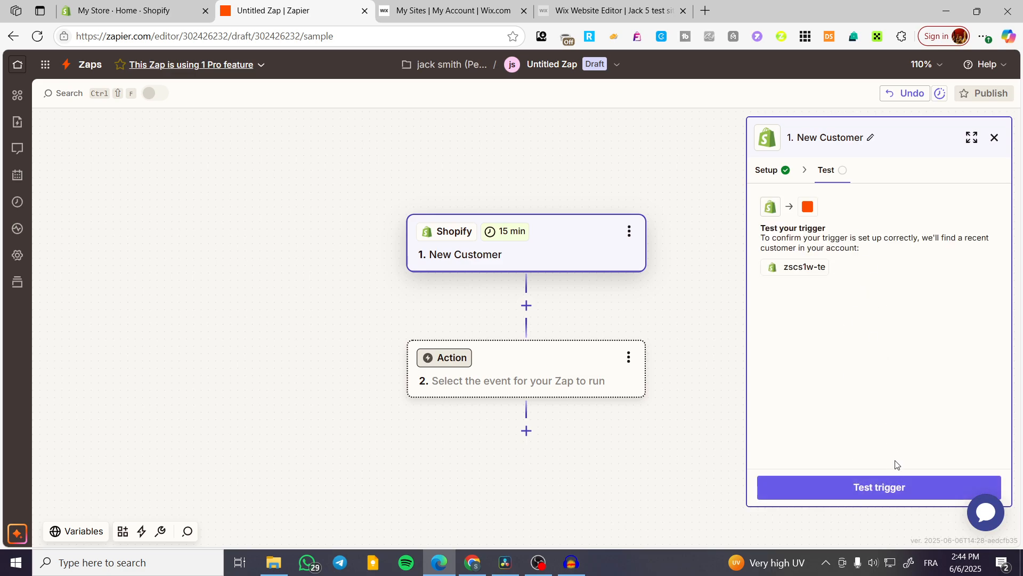
- Test the New Customer trigger, repeat the test, and skip it to proceed to the action
{"action": "left_click", "coordinate": [895, 494]}
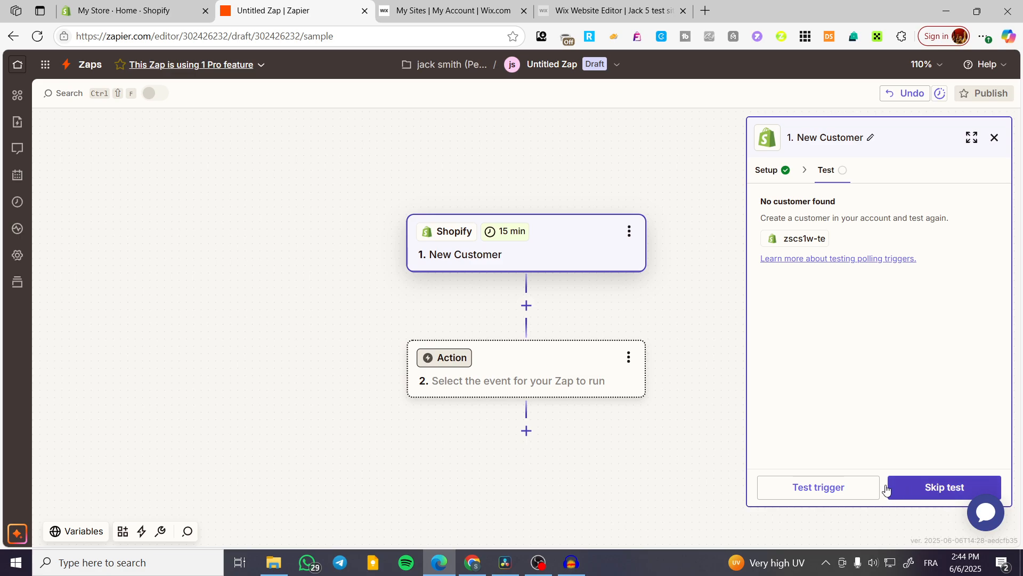
{"action": "left_click", "coordinate": [850, 486]}
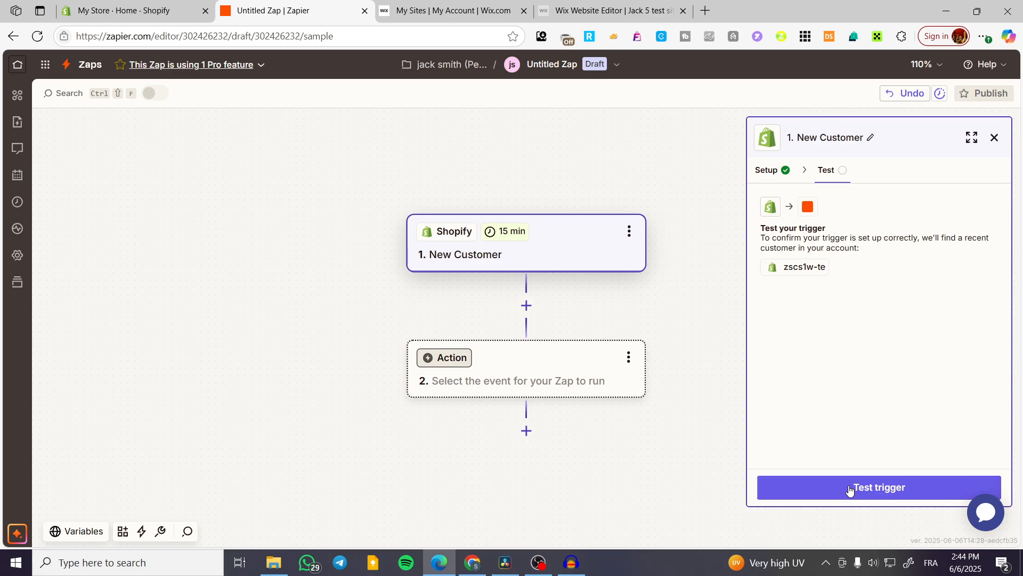
{"action": "left_click", "coordinate": [896, 486]}
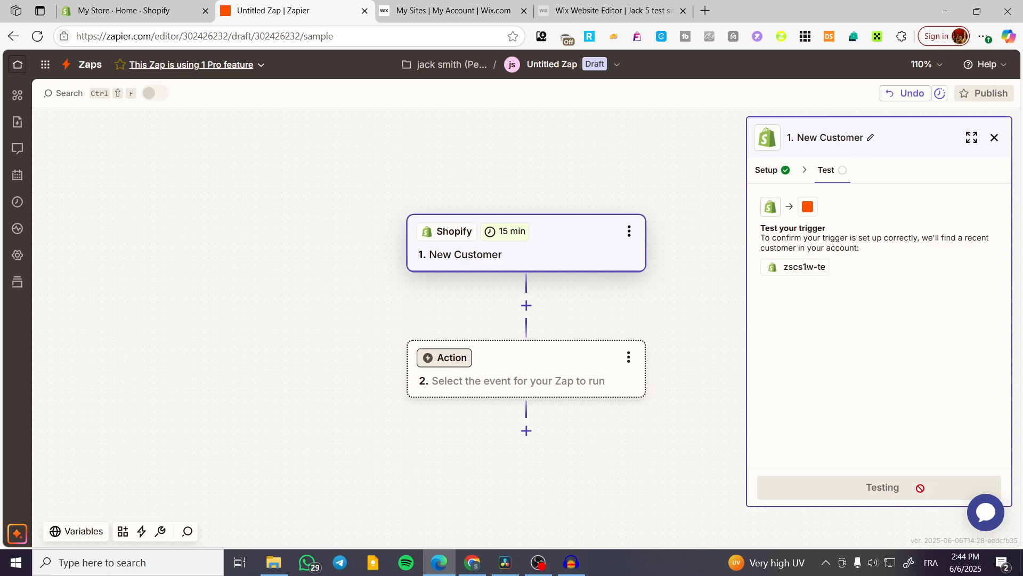
{"action": "left_click", "coordinate": [938, 496]}
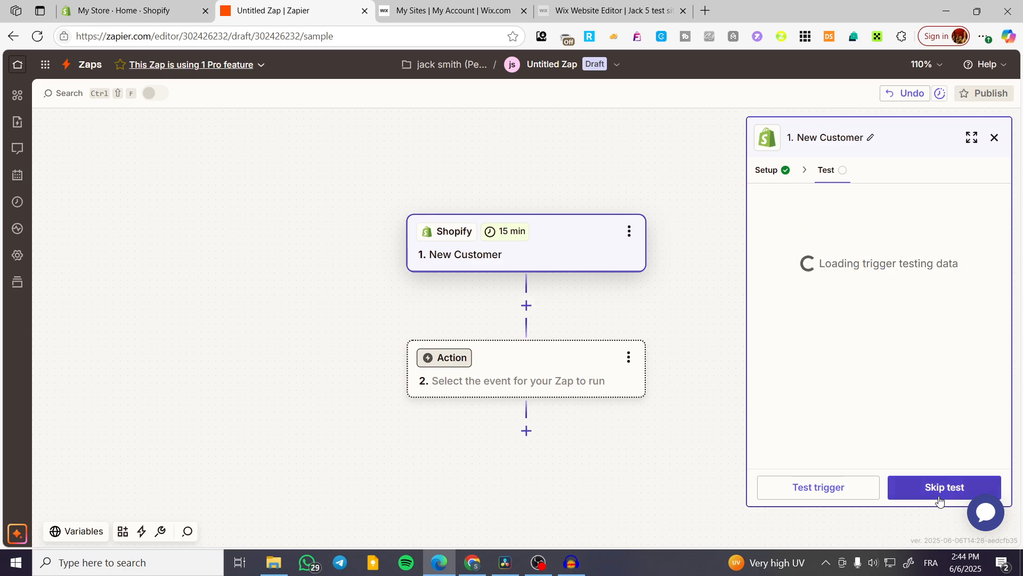
- Search the action apps for shopify and choose Shopify as the app for step 2
{"action": "left_click", "coordinate": [520, 363]}
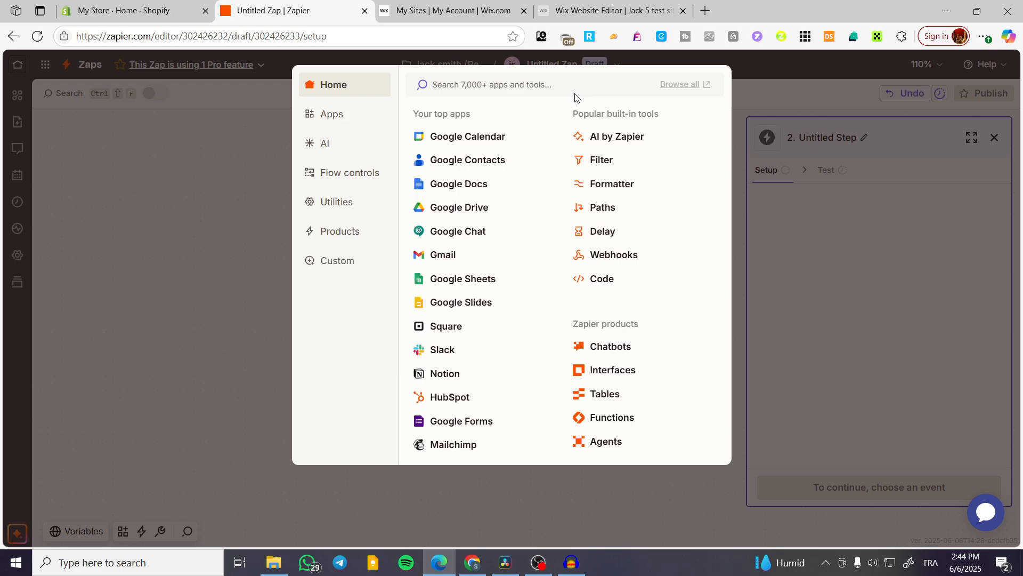
{"action": "type", "text": "shop"}
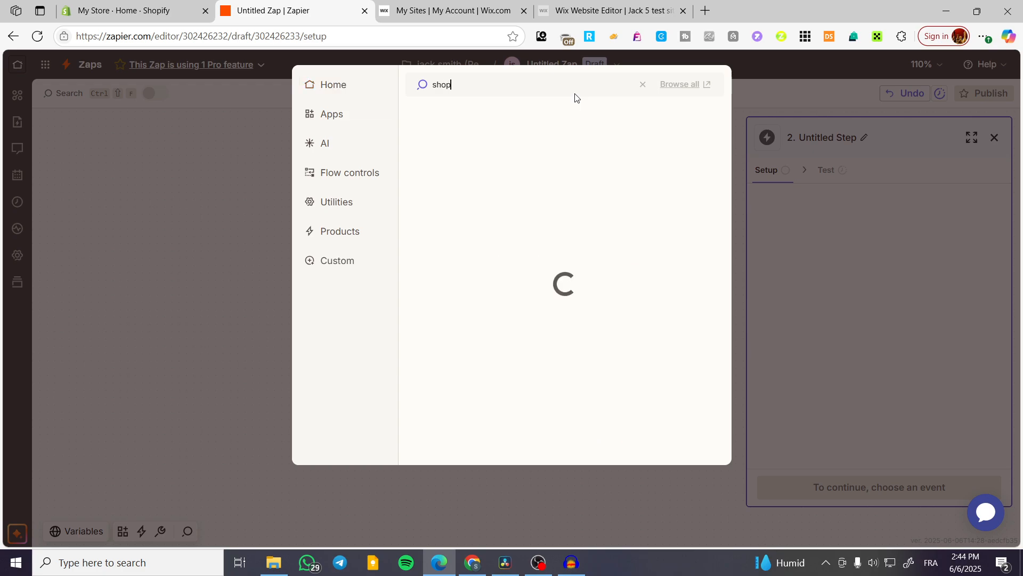
{"action": "type", "text": "ify"}
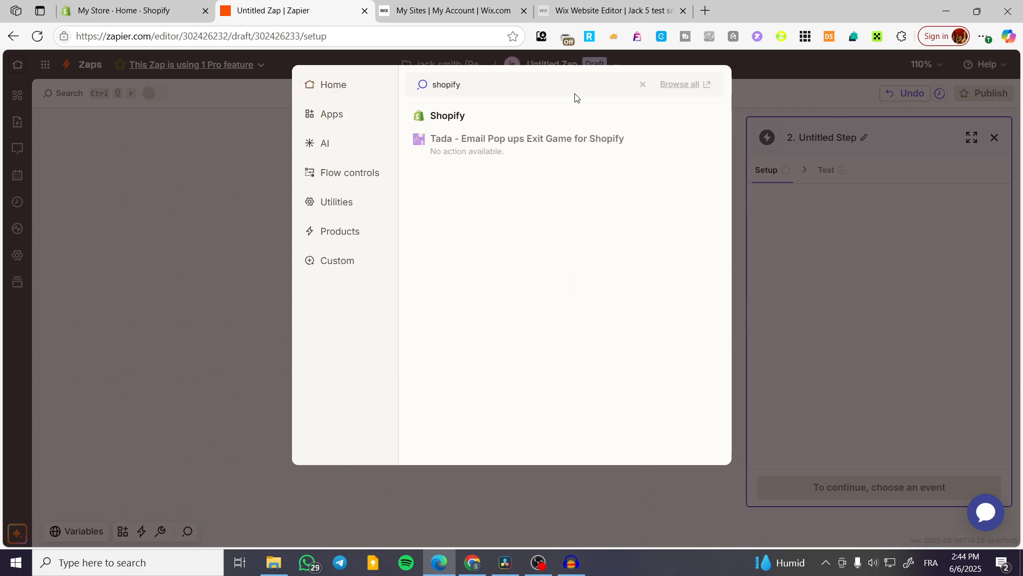
{"action": "left_click", "coordinate": [561, 116]}
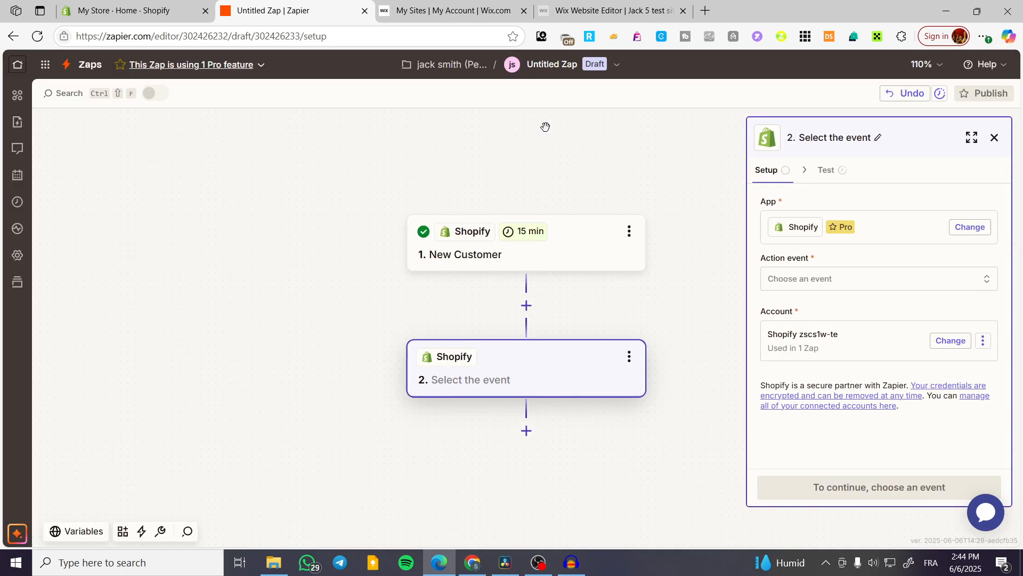
- Look through the standard and custom Shopify action events available for step 2 without choosing one
{"action": "left_click", "coordinate": [901, 288]}
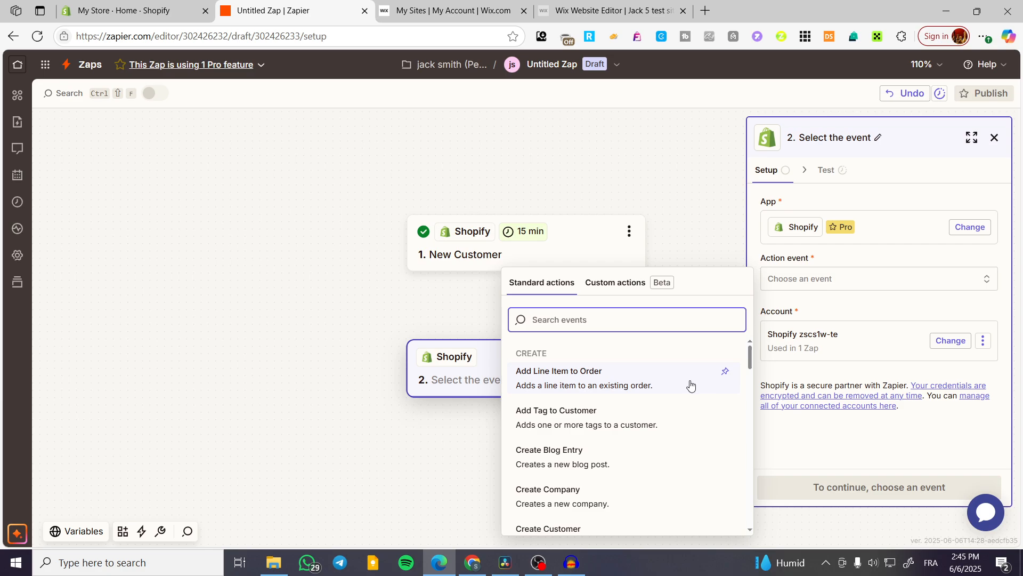
{"action": "scroll", "coordinate": [690, 385], "scroll_direction": "down", "scroll_amount": 5}
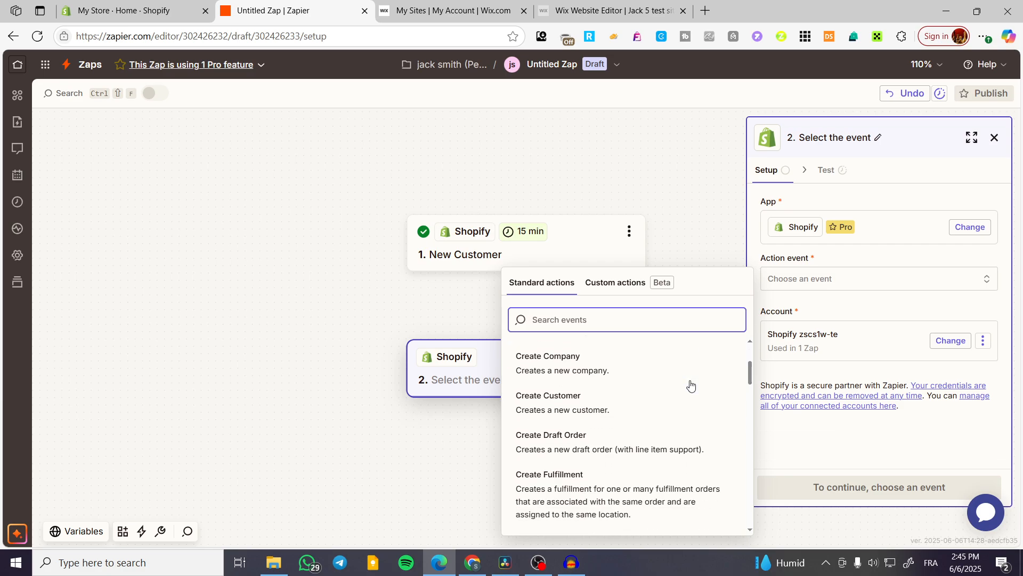
{"action": "scroll", "coordinate": [688, 385], "scroll_direction": "down", "scroll_amount": 4}
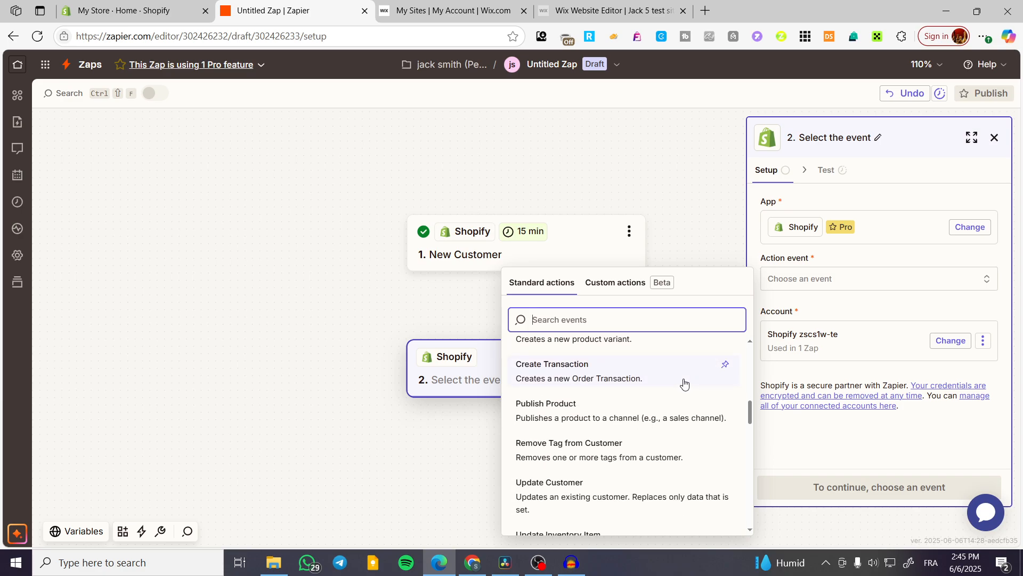
{"action": "scroll", "coordinate": [684, 384], "scroll_direction": "down", "scroll_amount": 1}
{"action": "scroll", "coordinate": [717, 426], "scroll_direction": "down", "scroll_amount": 3}
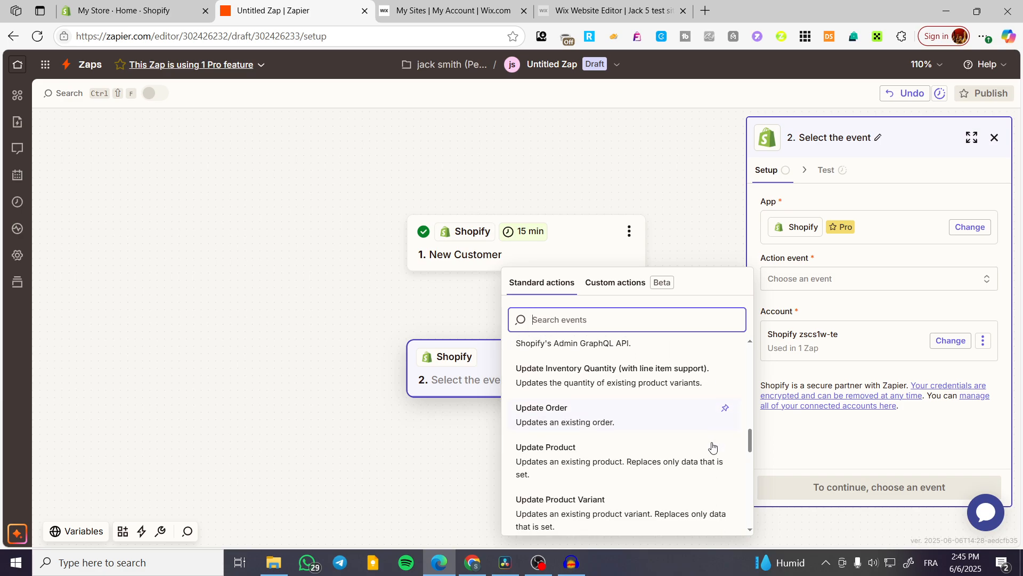
{"action": "left_click_drag", "start_coordinate": [750, 437], "coordinate": [767, 532]}
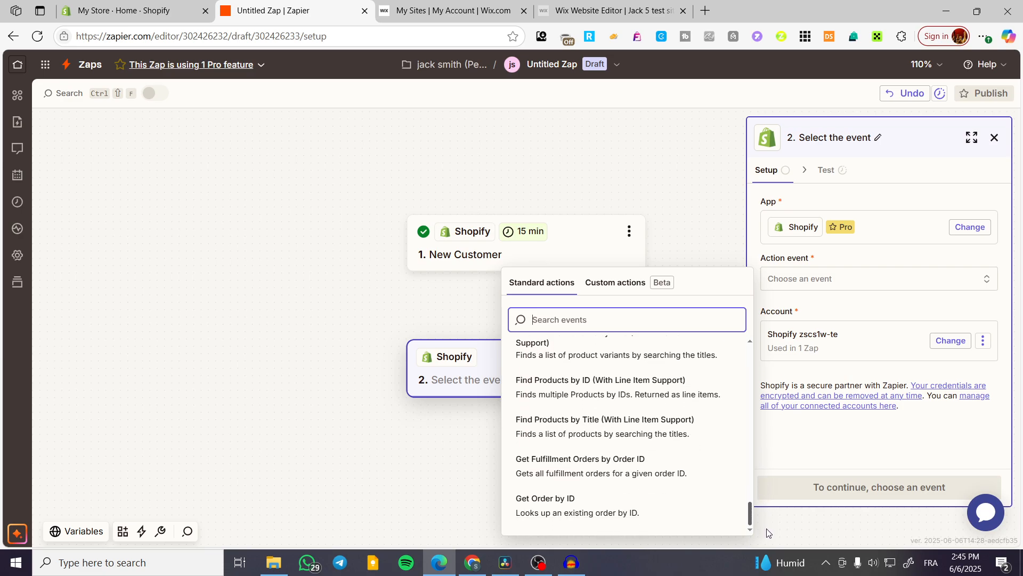
{"action": "left_click", "coordinate": [615, 283]}
{"action": "left_click", "coordinate": [542, 282]}
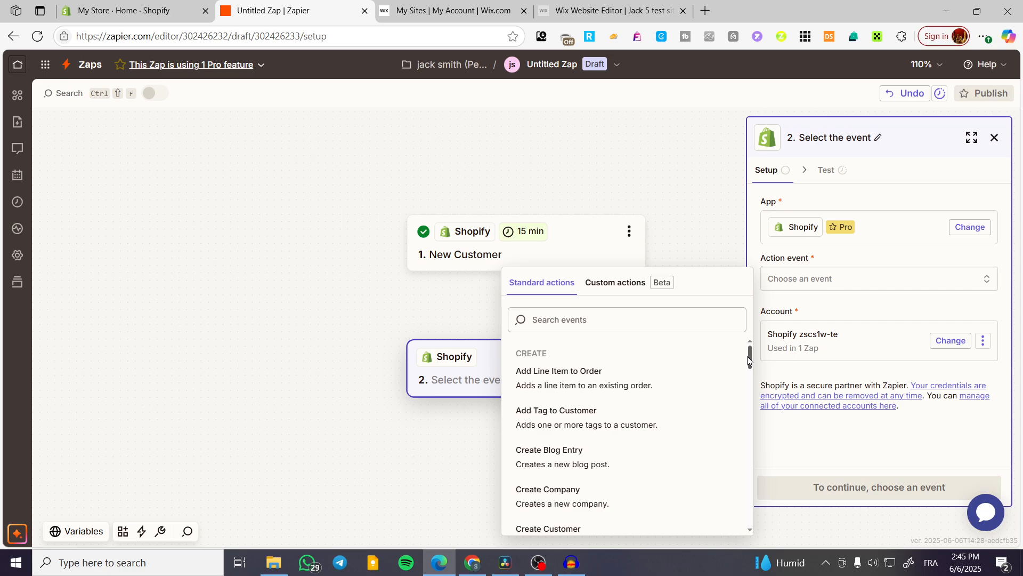
{"action": "left_click_drag", "start_coordinate": [750, 358], "coordinate": [766, 410]}
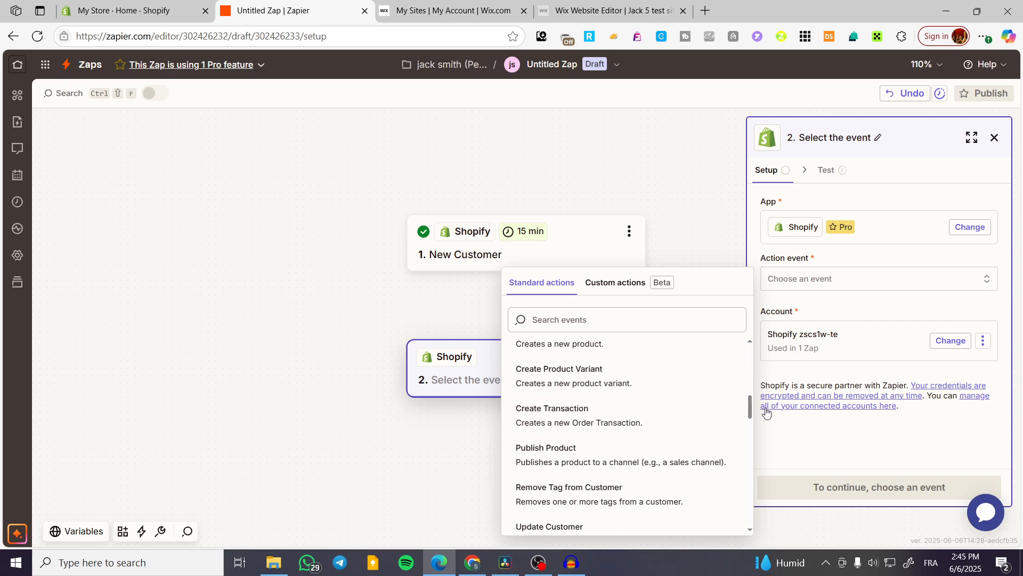
{"action": "left_click", "coordinate": [314, 362]}
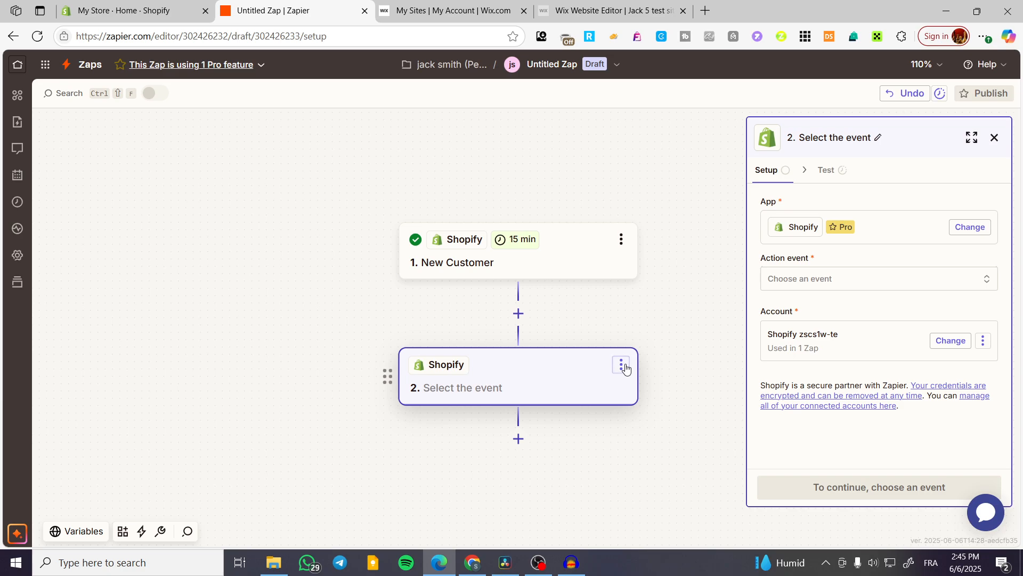
- Delete the Shopify action in step 2 from the Zap and confirm the deletion
{"action": "left_click", "coordinate": [622, 364]}
{"action": "left_click", "coordinate": [714, 465]}
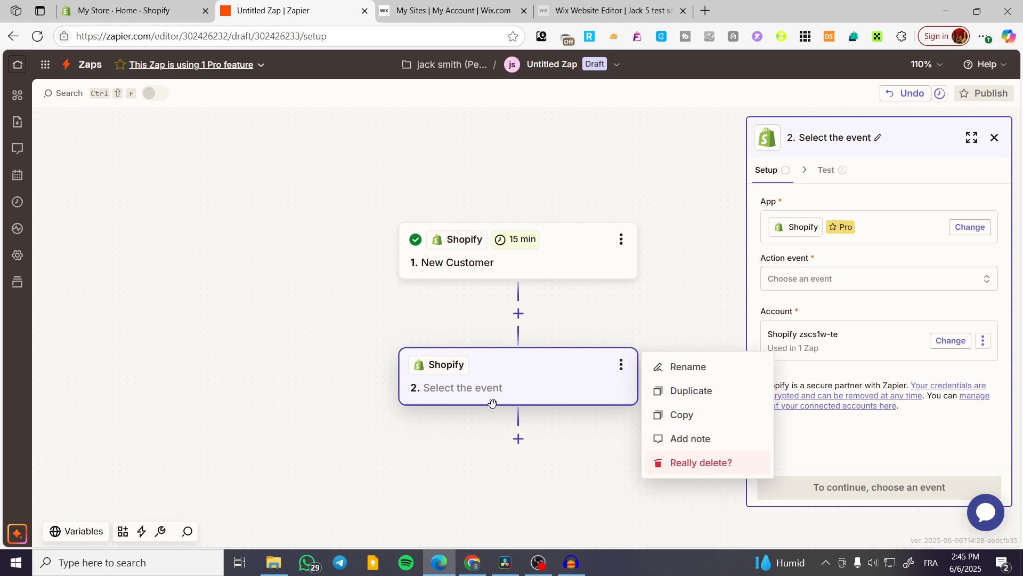
{"action": "left_click", "coordinate": [701, 463]}
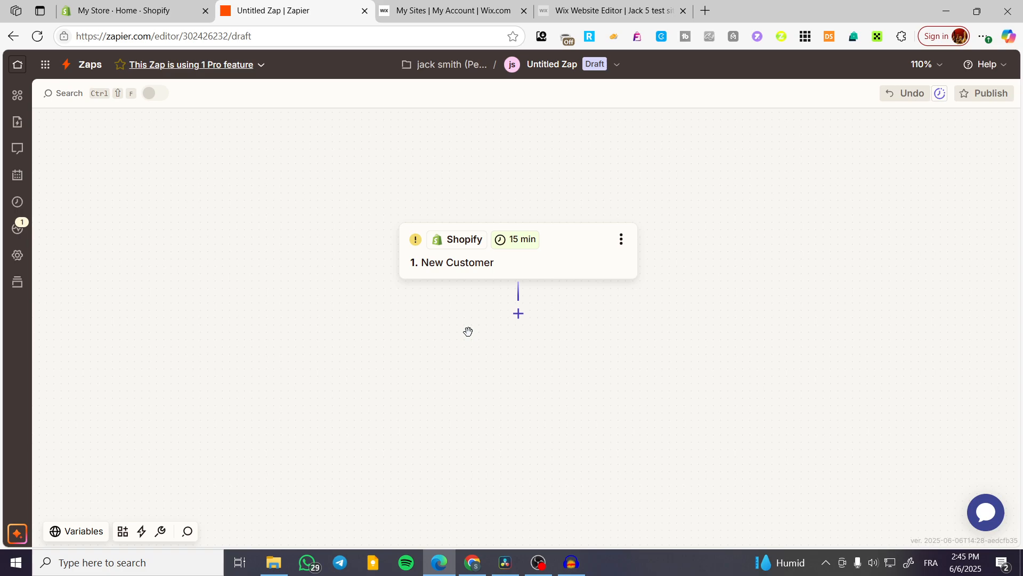
- Add Gmail as the action app after the New Customer trigger and set its action event to Send Email
{"action": "left_click", "coordinate": [518, 313]}
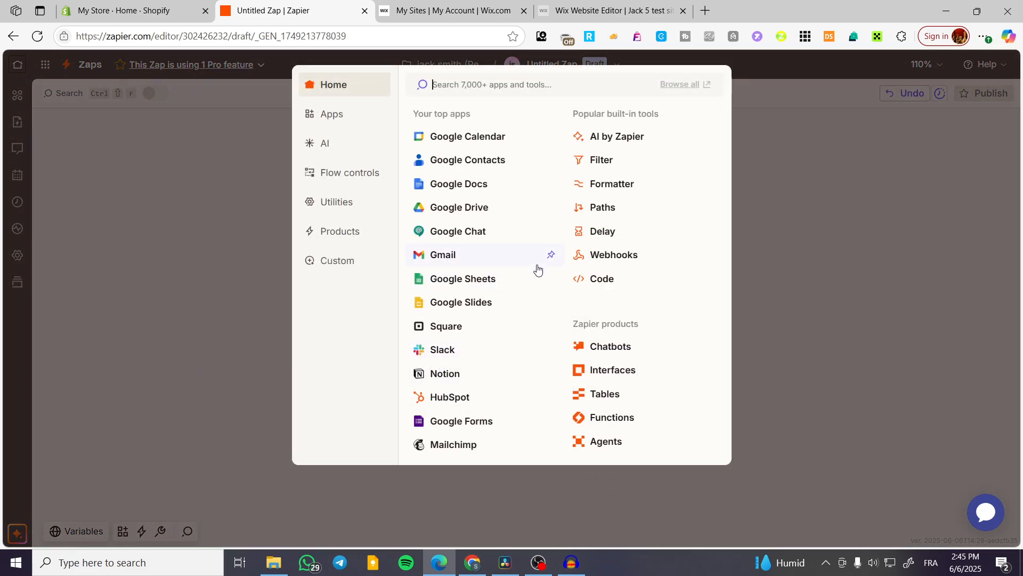
{"action": "left_click", "coordinate": [476, 261]}
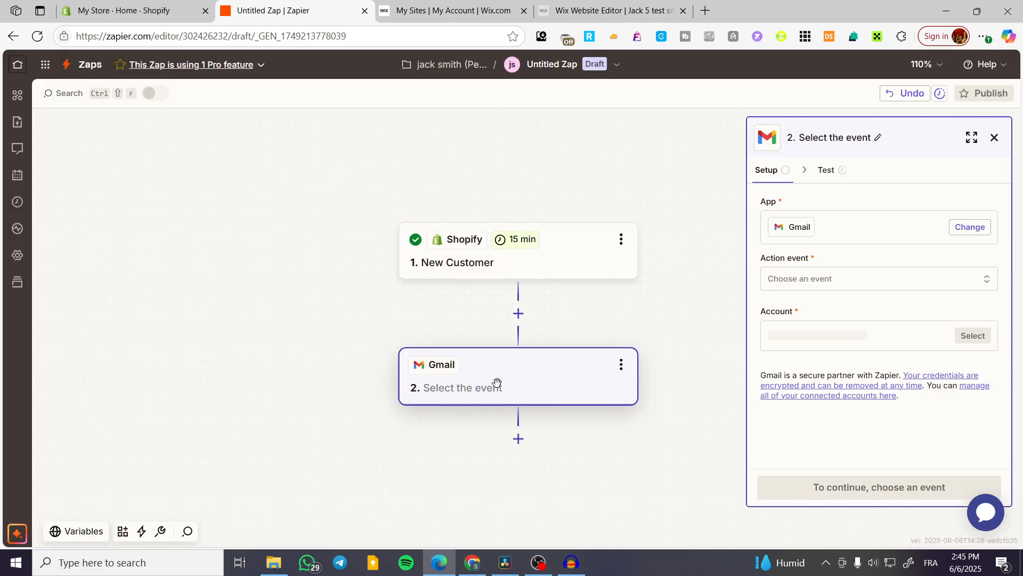
{"action": "left_click", "coordinate": [823, 288]}
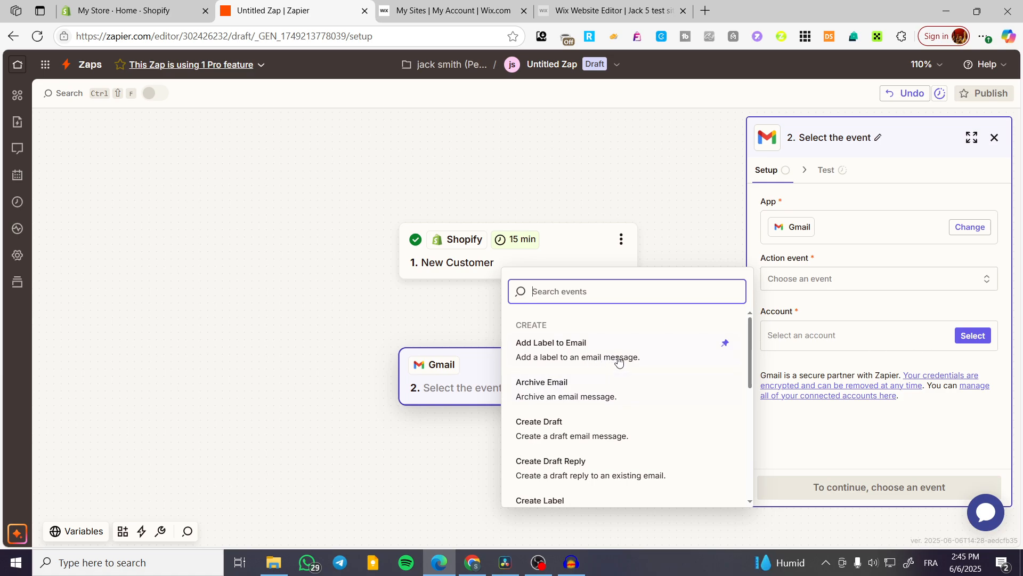
{"action": "scroll", "coordinate": [637, 361], "scroll_direction": "down", "scroll_amount": 1}
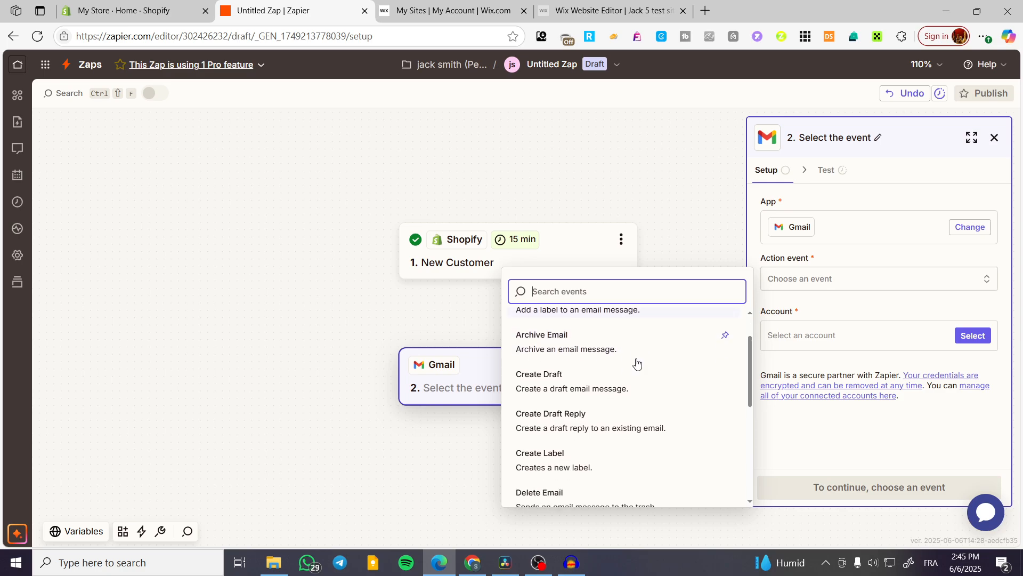
{"action": "scroll", "coordinate": [657, 415], "scroll_direction": "down", "scroll_amount": 1}
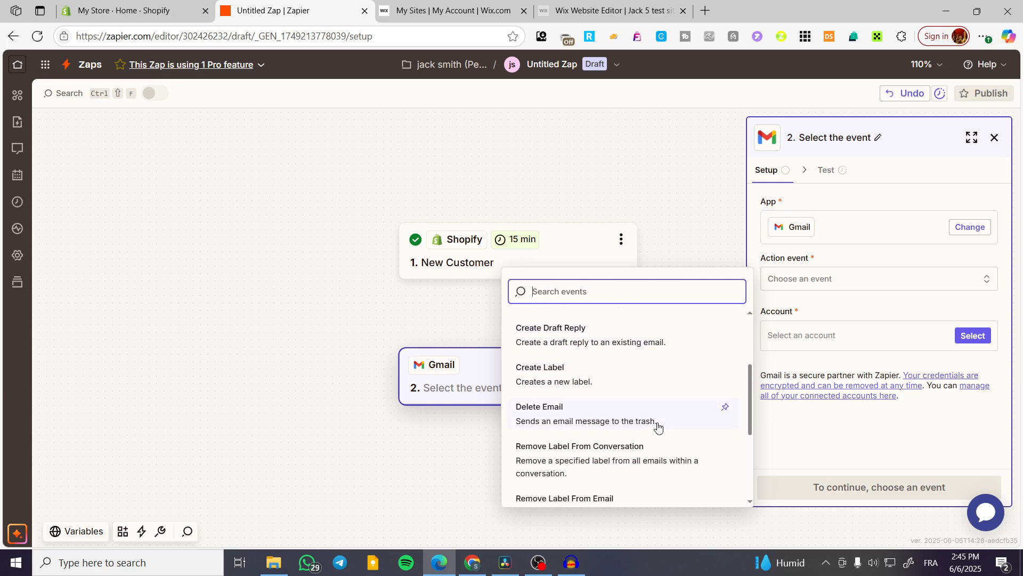
{"action": "scroll", "coordinate": [658, 425], "scroll_direction": "down", "scroll_amount": 2}
{"action": "left_click", "coordinate": [611, 446]}
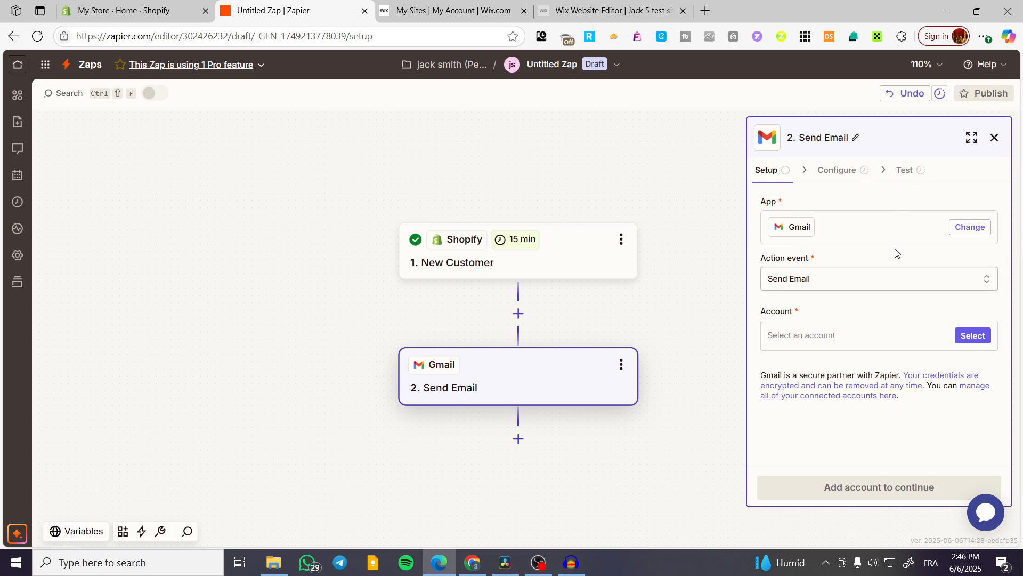
- Close the Send Email step's settings and leave the Zap editor for the Zapier home page
{"action": "left_click", "coordinate": [995, 137]}
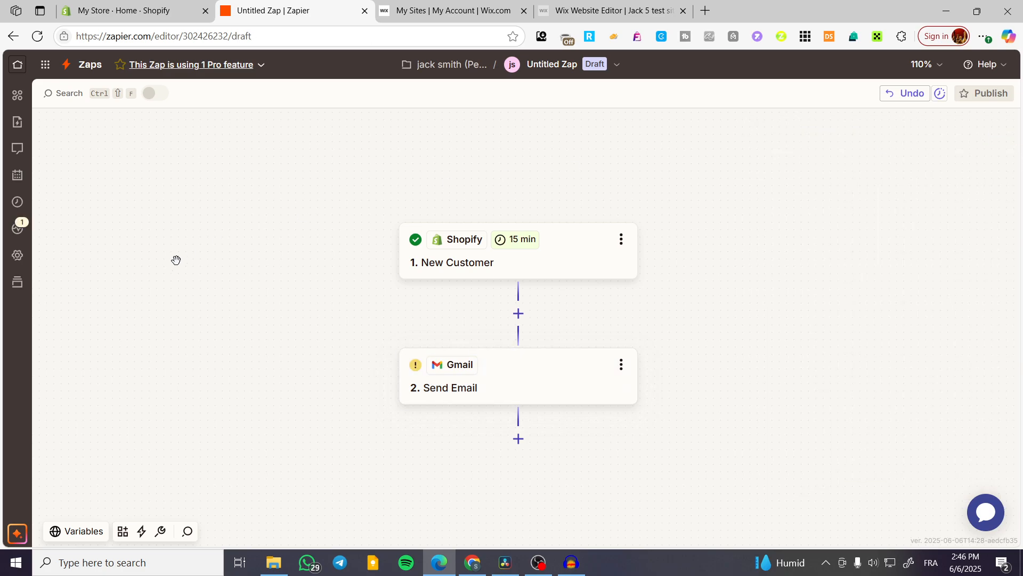
{"action": "left_click", "coordinate": [17, 64]}
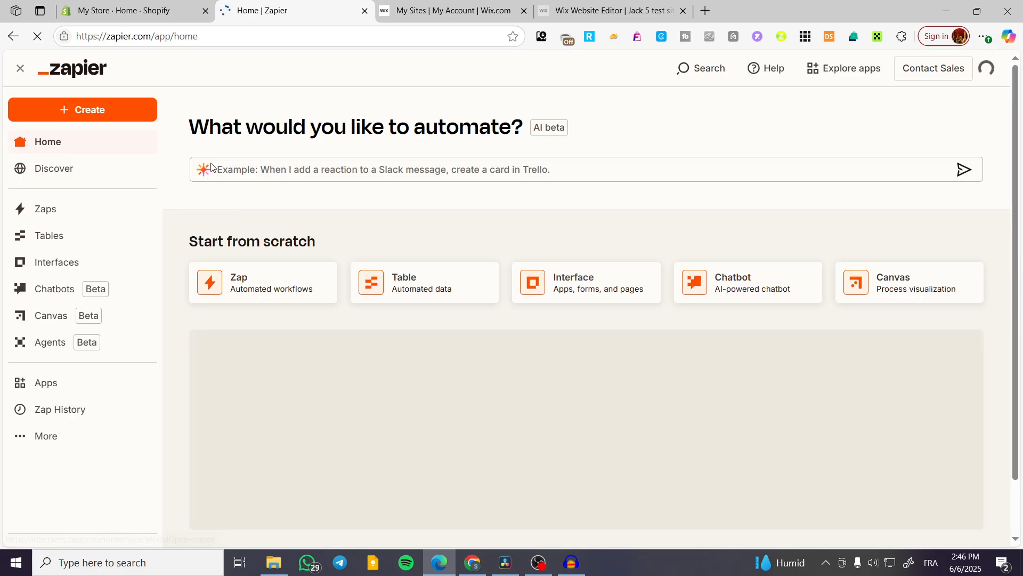
{"action": "left_click", "coordinate": [128, 10]}
{"action": "left_click", "coordinate": [290, 8]}
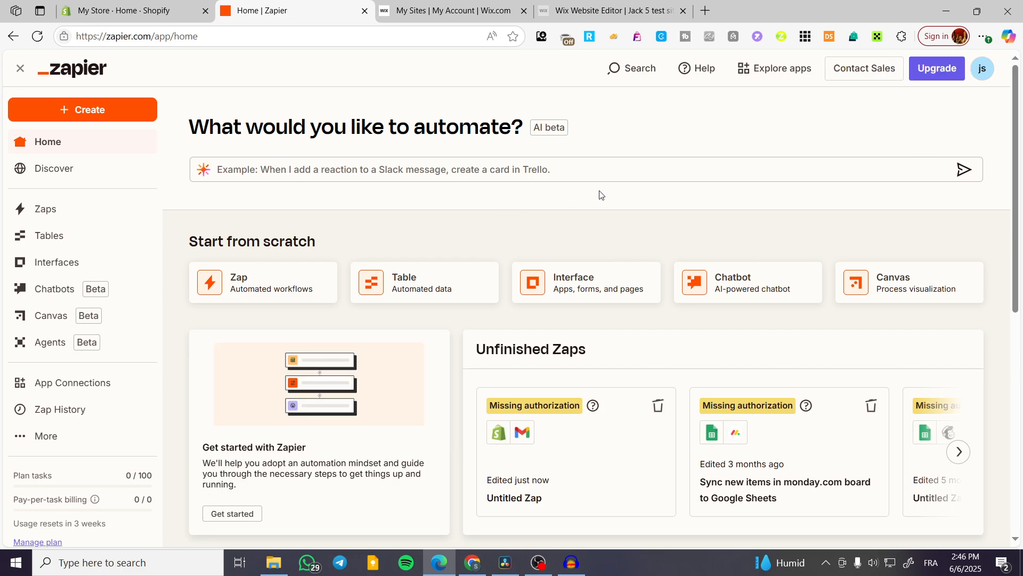